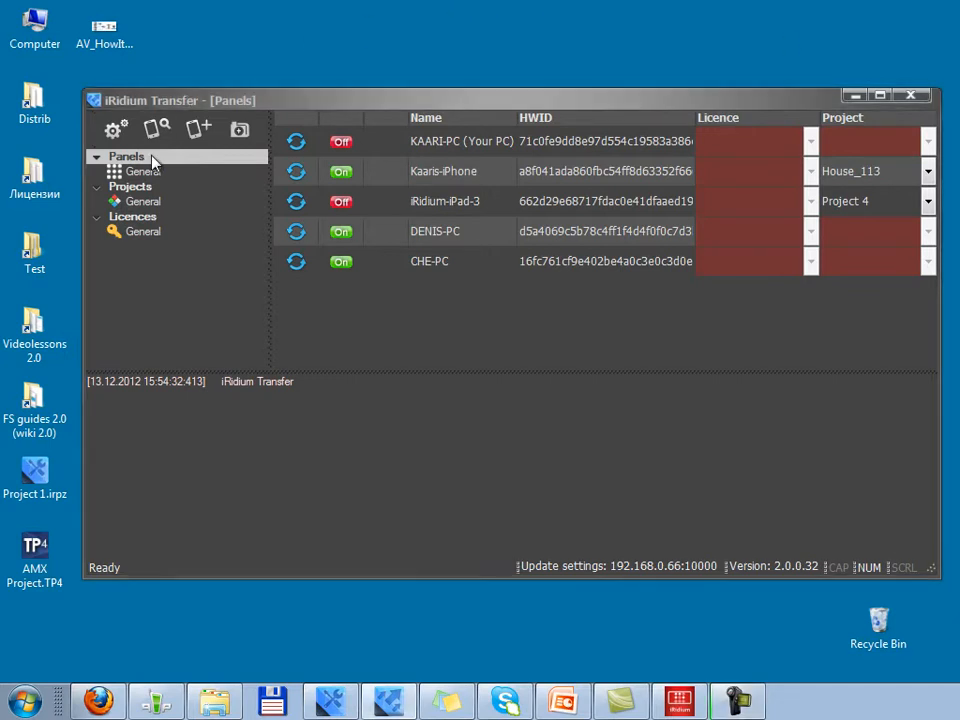
# - Review the panels, projects and licences lists, then the project and licence choices for this PC's panel
pyautogui.click(495, 322)
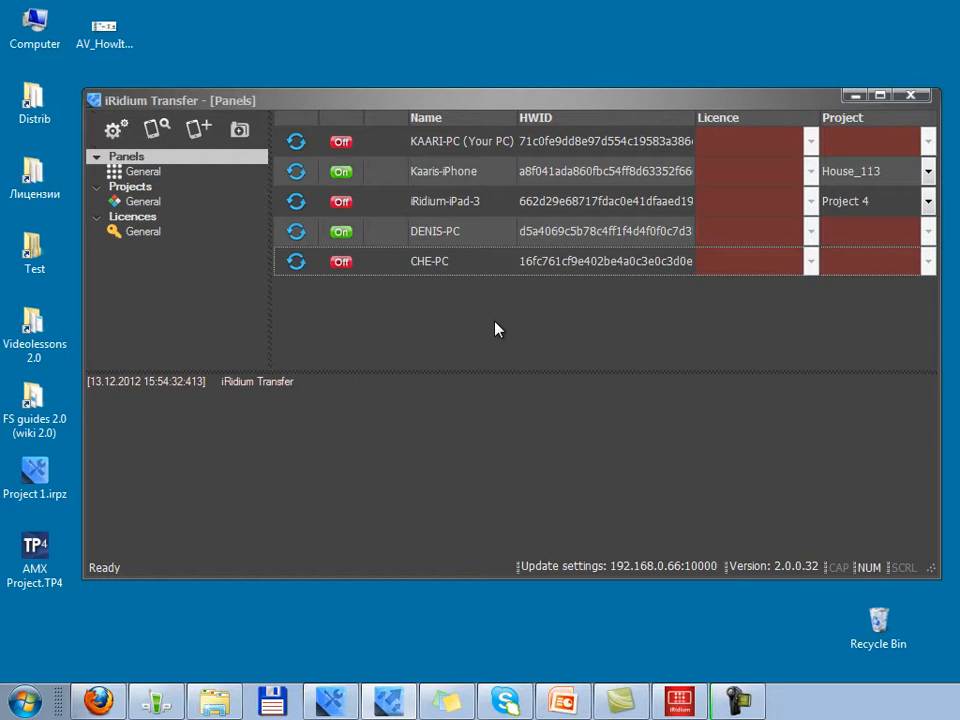
pyautogui.click(130, 187)
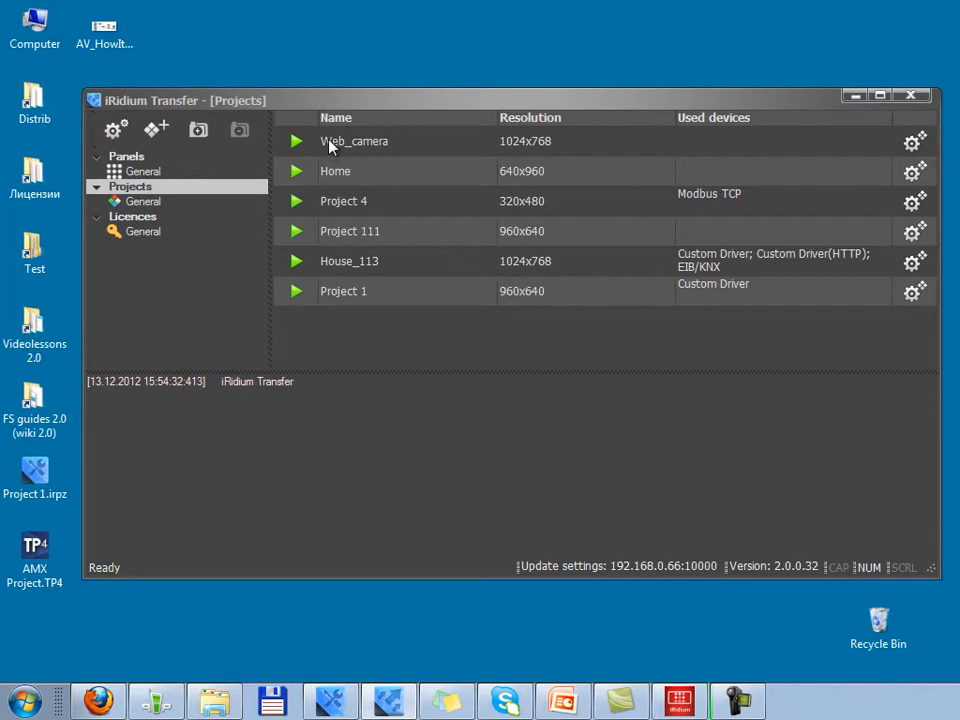
pyautogui.moveTo(330, 145); pyautogui.dragTo(354, 265)
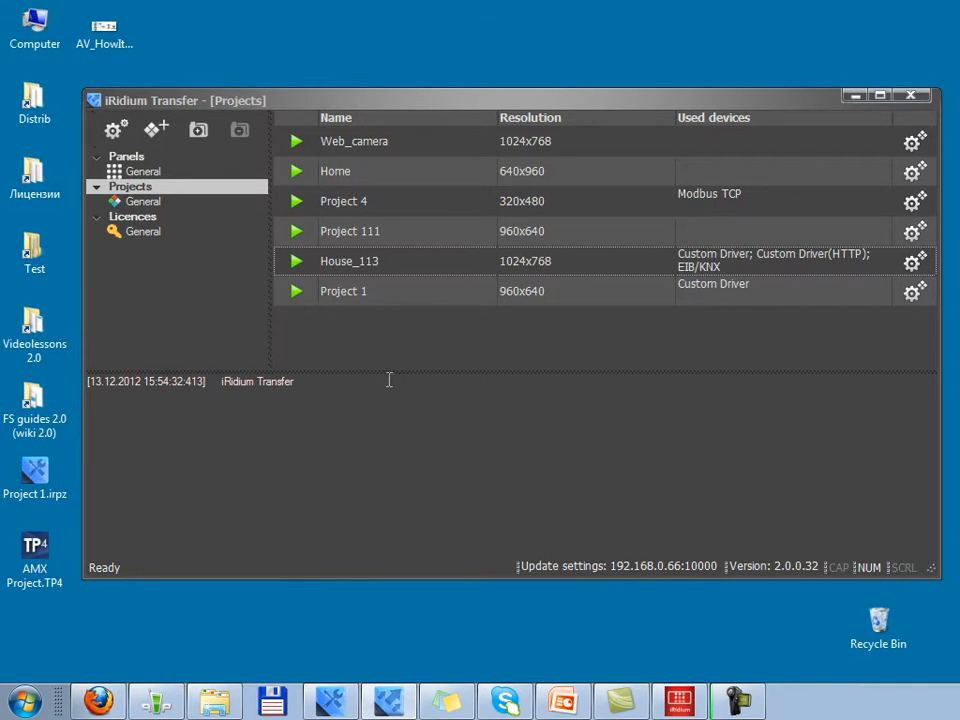
pyautogui.click(143, 232)
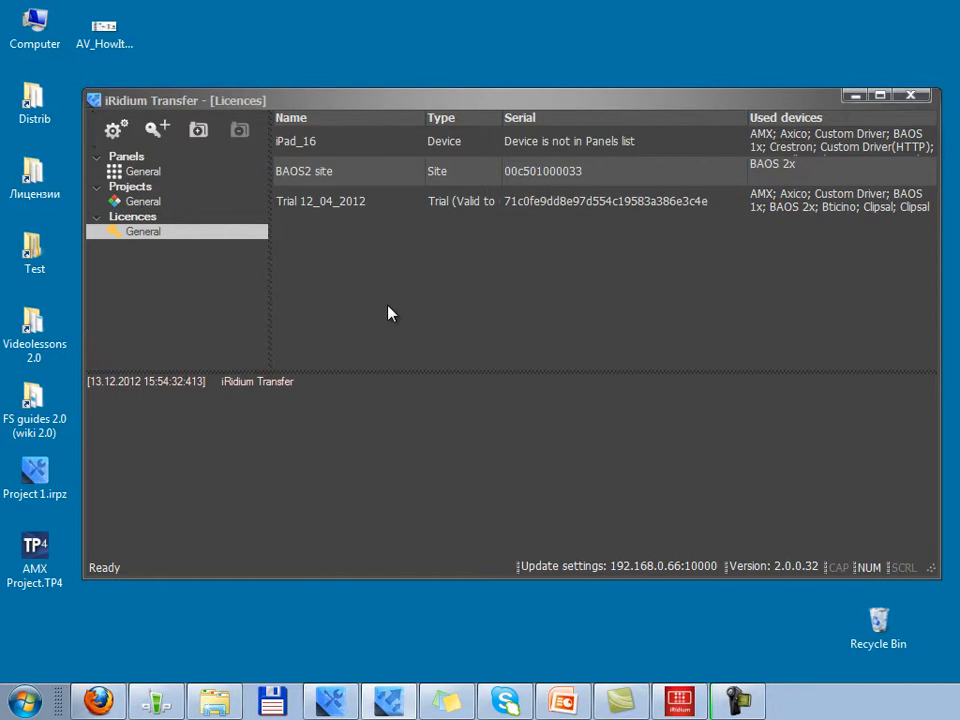
pyautogui.click(132, 172)
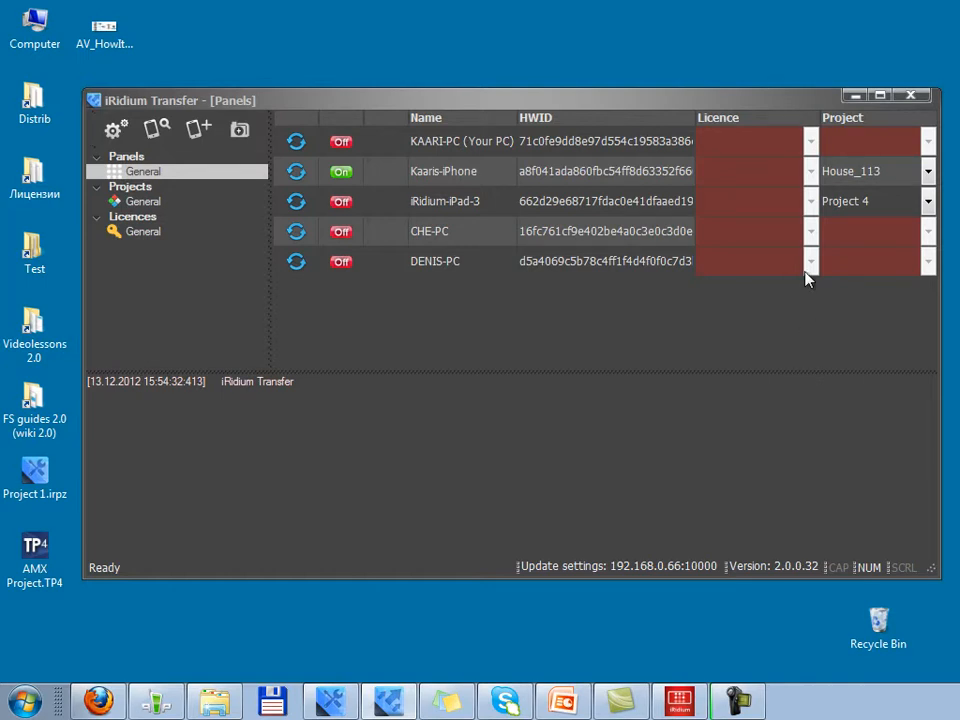
pyautogui.click(928, 142)
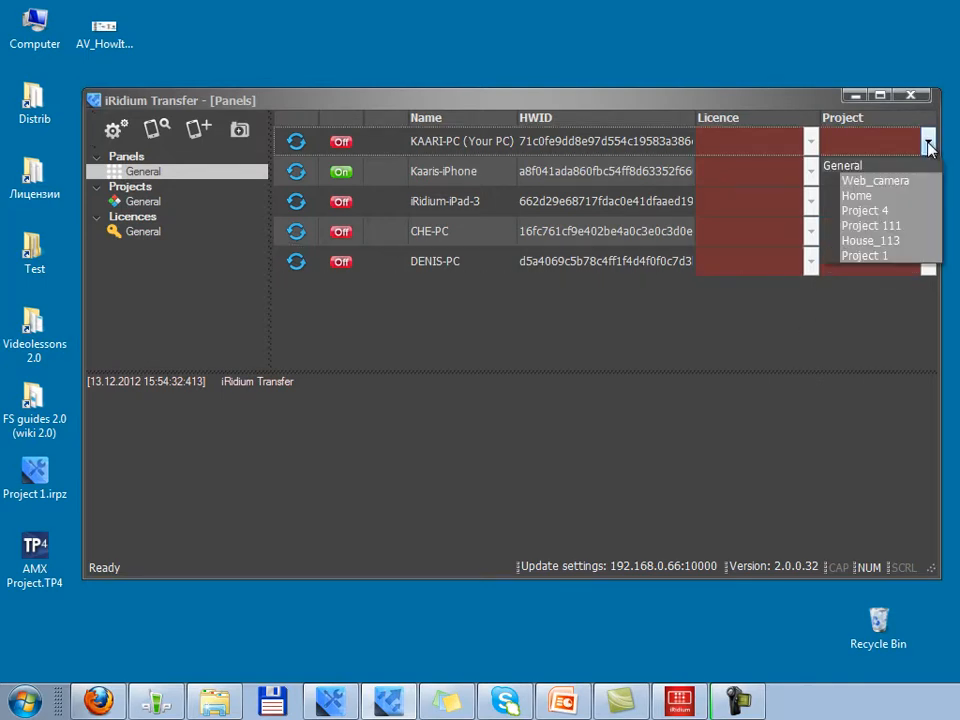
pyautogui.click(813, 146)
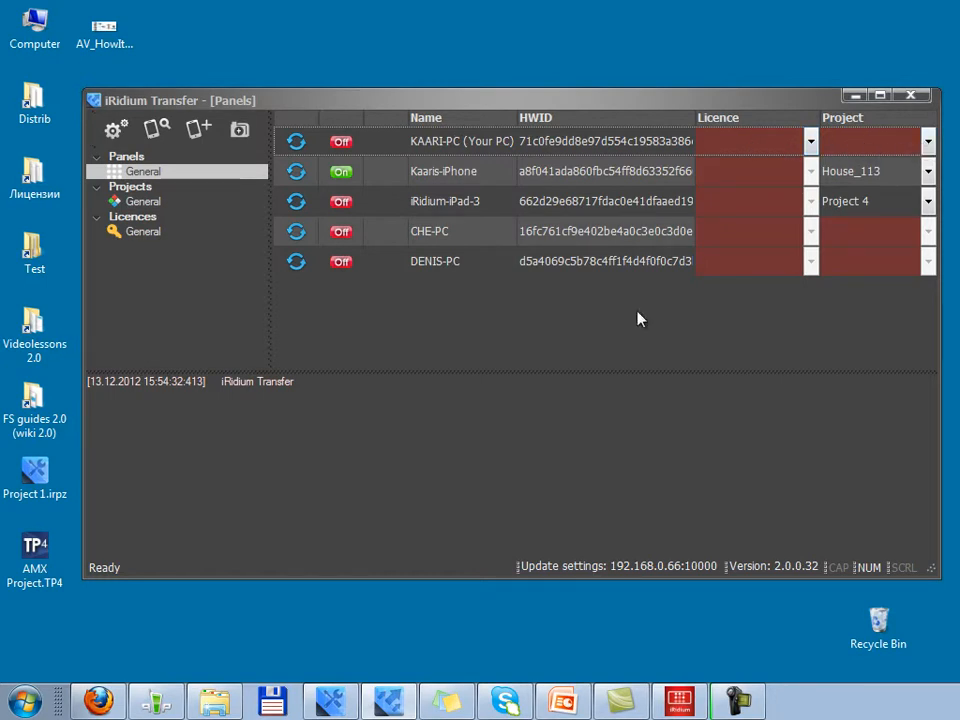
# - Add the desktop file Project 1.irpz as a project in the General group, with Fullscreen off
pyautogui.moveTo(34, 470); pyautogui.dragTo(438, 333)
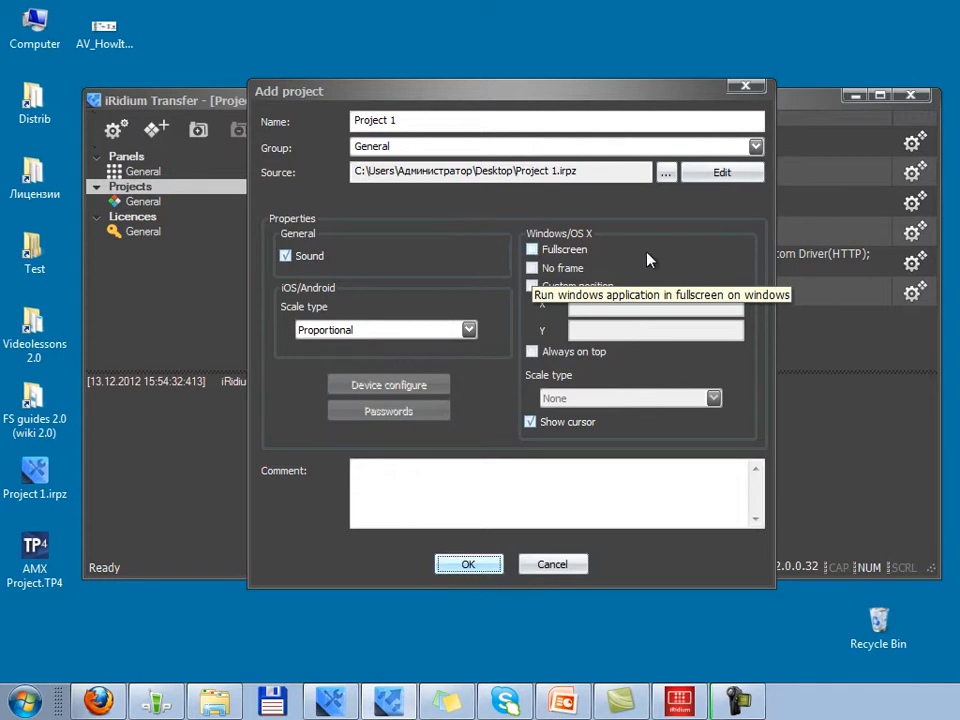
pyautogui.click(690, 251)
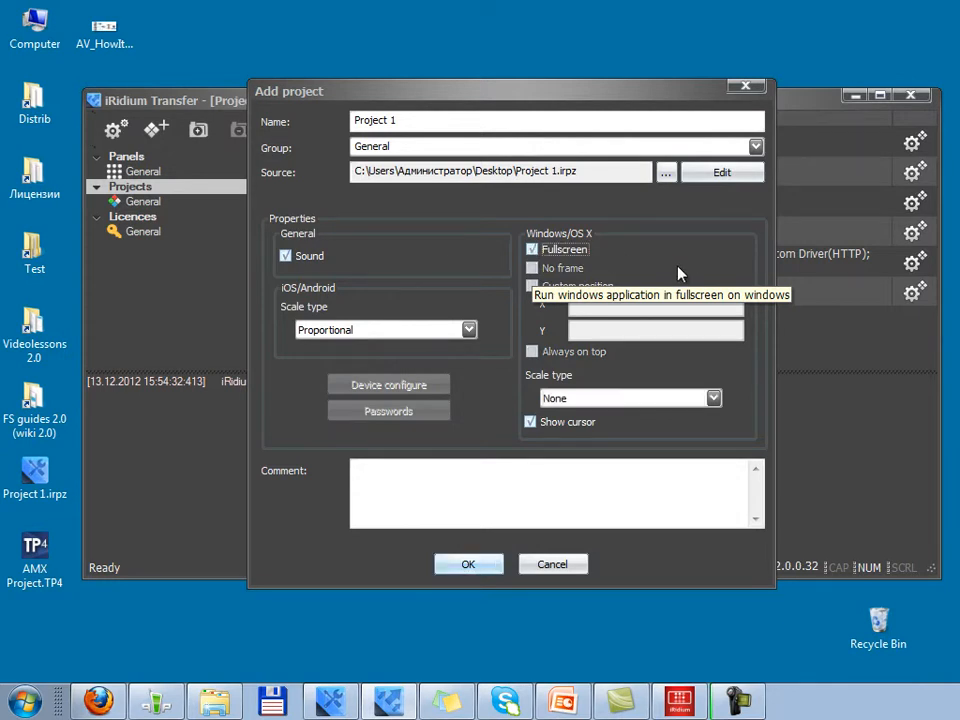
pyautogui.click(566, 255)
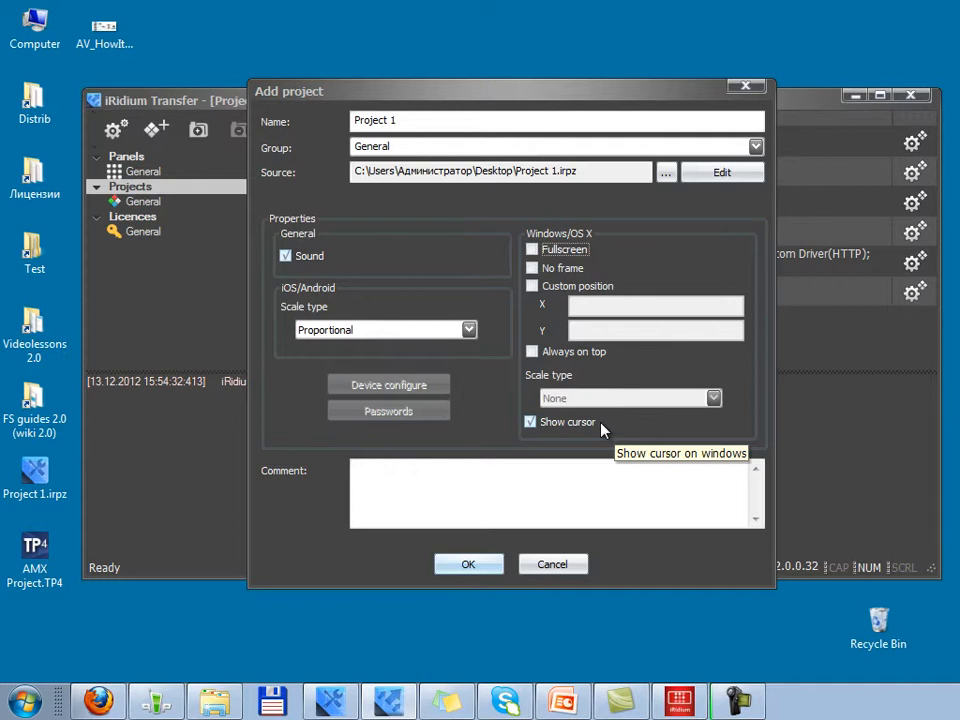
pyautogui.click(468, 564)
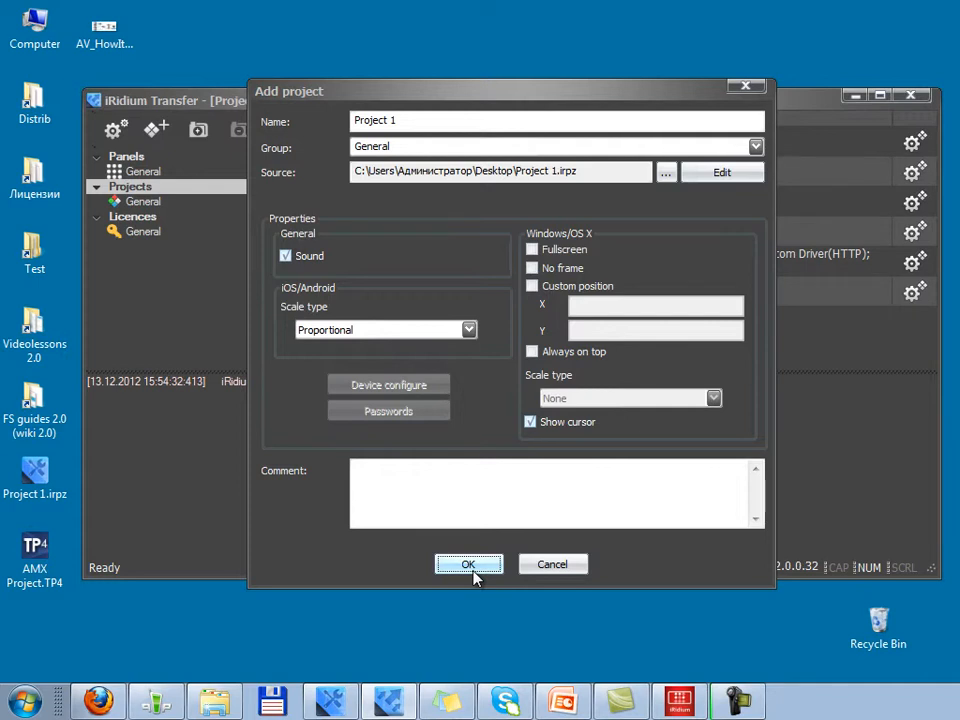
pyautogui.click(470, 565)
# - Assign the licence Trial 12_04_2012 and the project Project 1 to this PC's panel
pyautogui.click(155, 218)
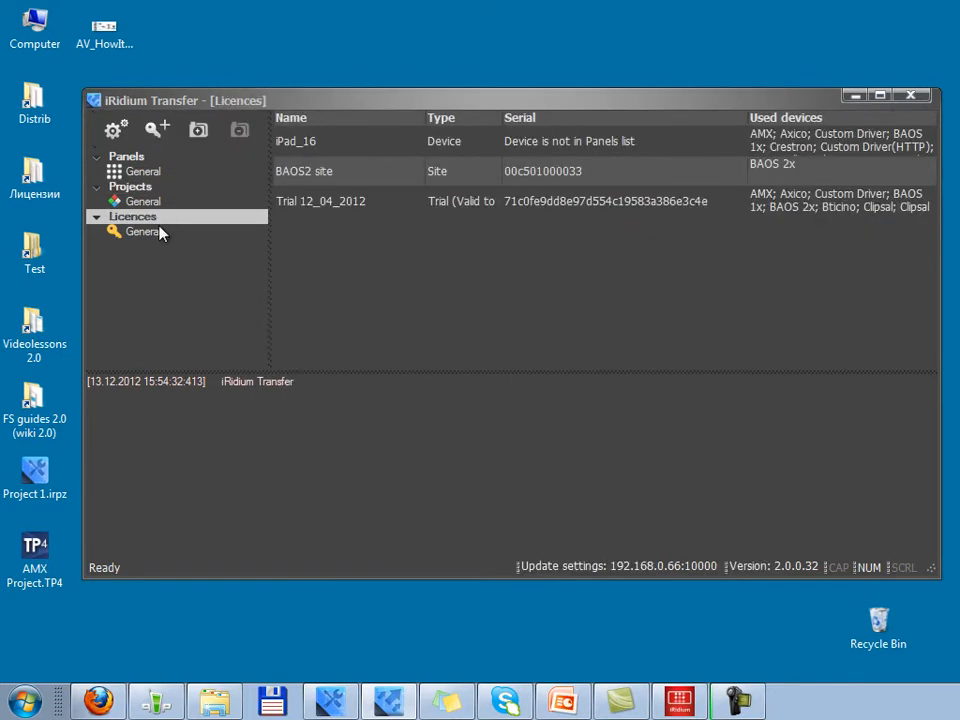
pyautogui.click(158, 175)
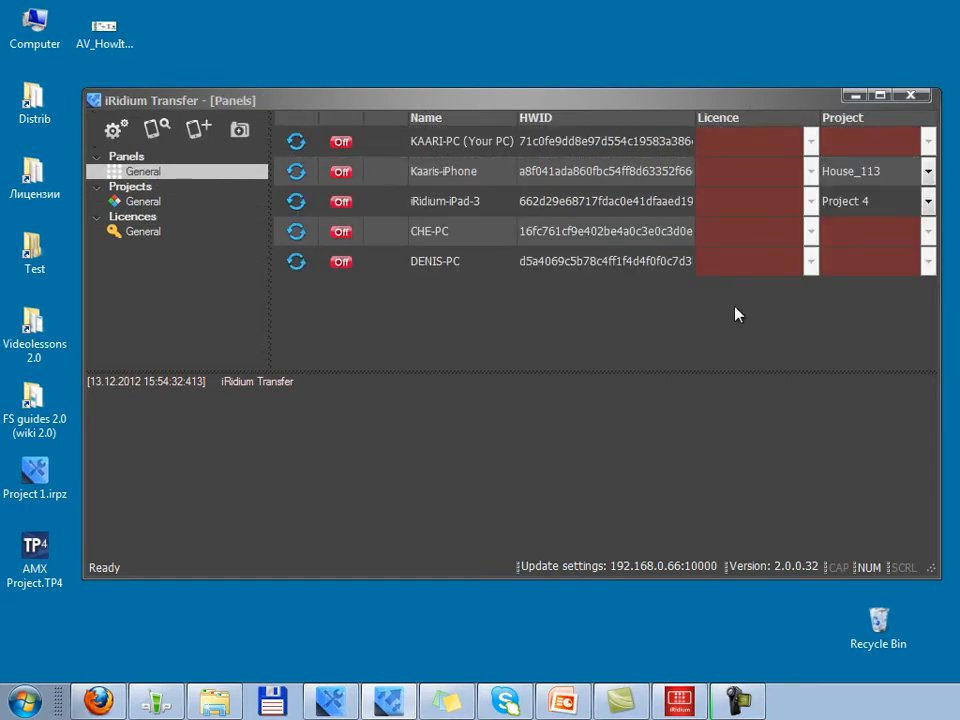
pyautogui.click(811, 141)
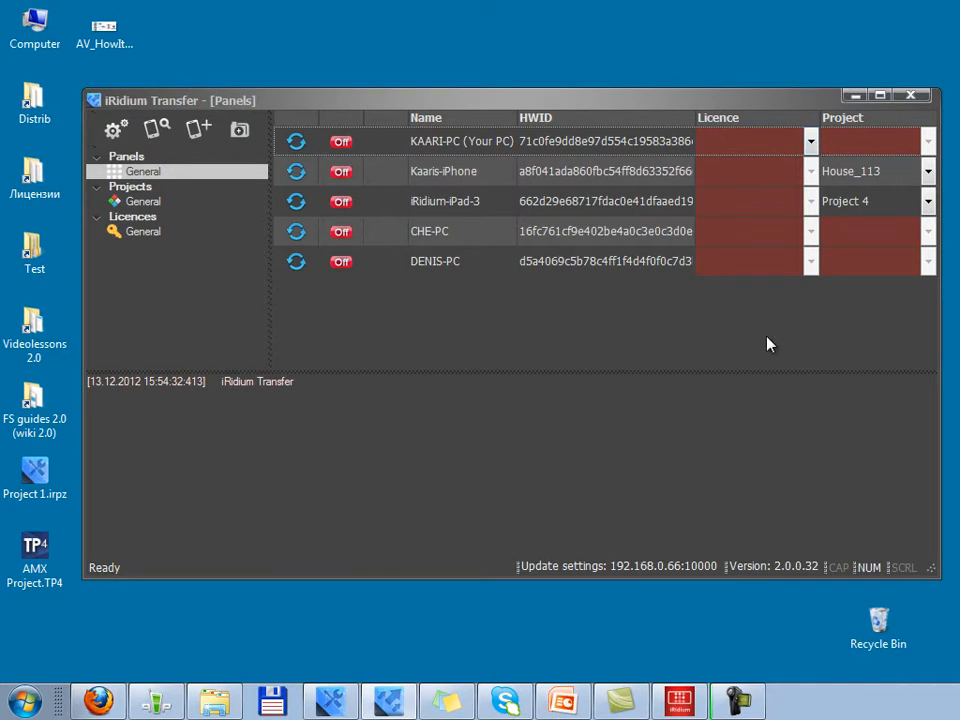
pyautogui.click(811, 142)
pyautogui.click(797, 196)
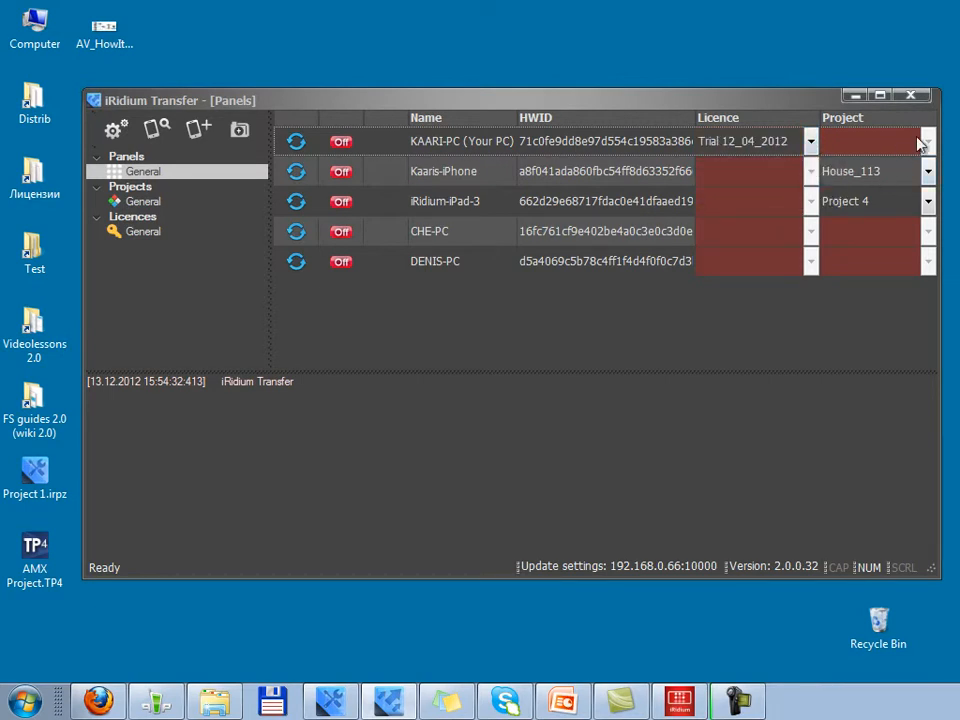
pyautogui.click(928, 141)
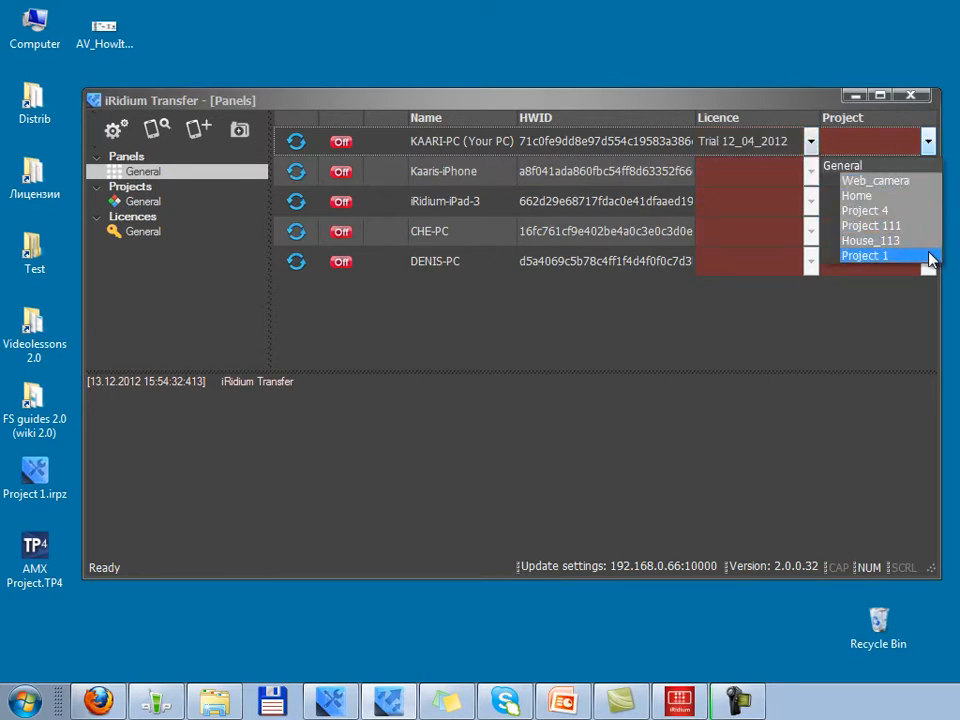
pyautogui.click(932, 256)
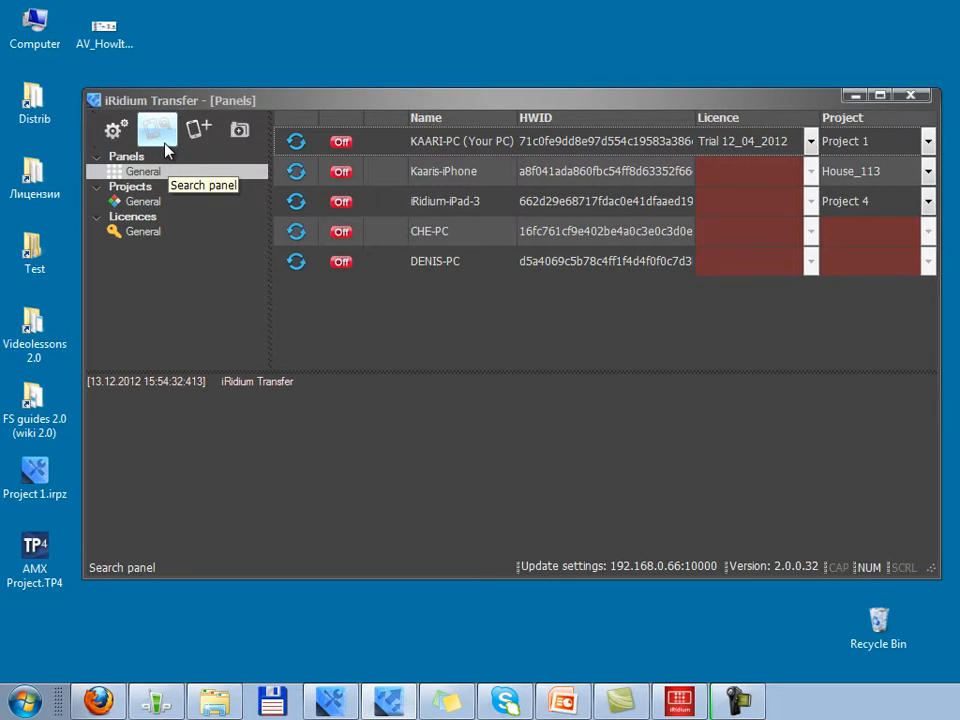
# - Inspect the licence and project choices available for the last panel in the list
pyautogui.click(25, 703)
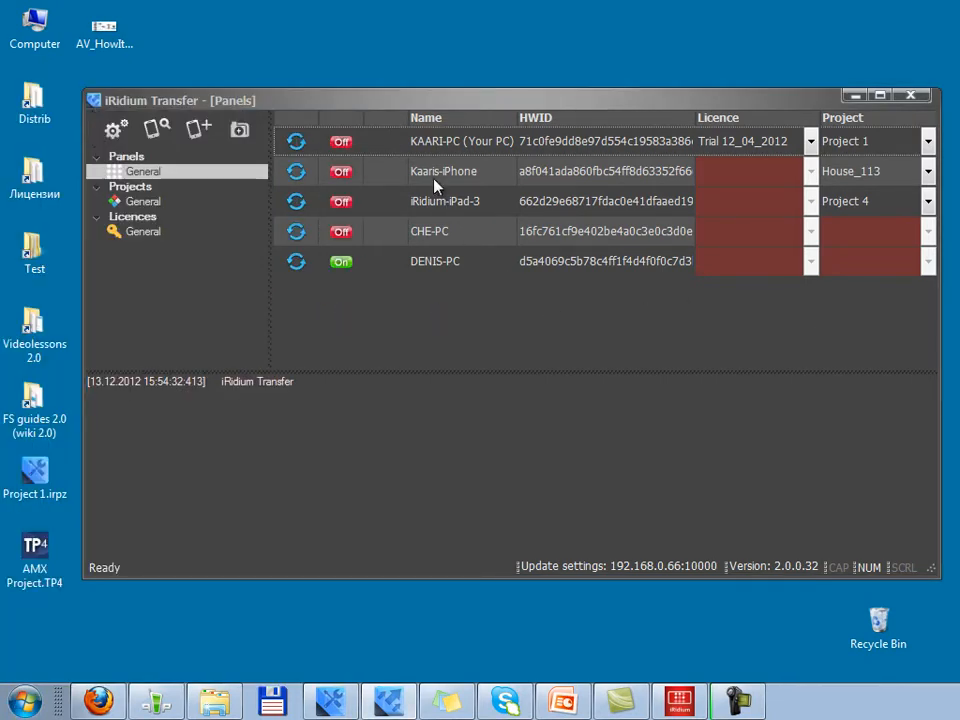
pyautogui.click(429, 266)
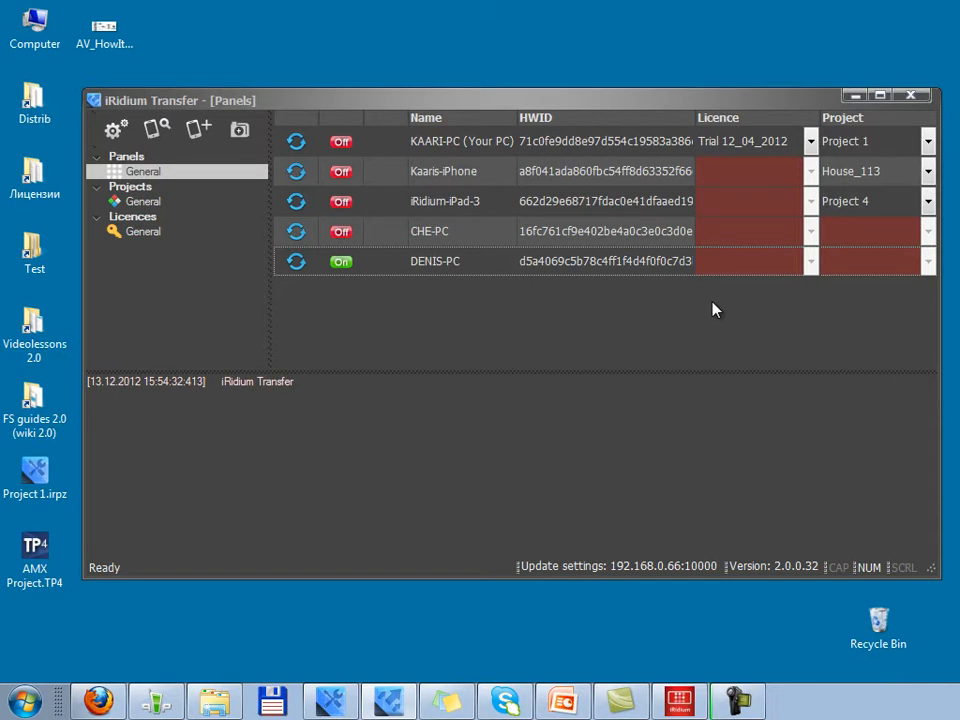
pyautogui.click(814, 263)
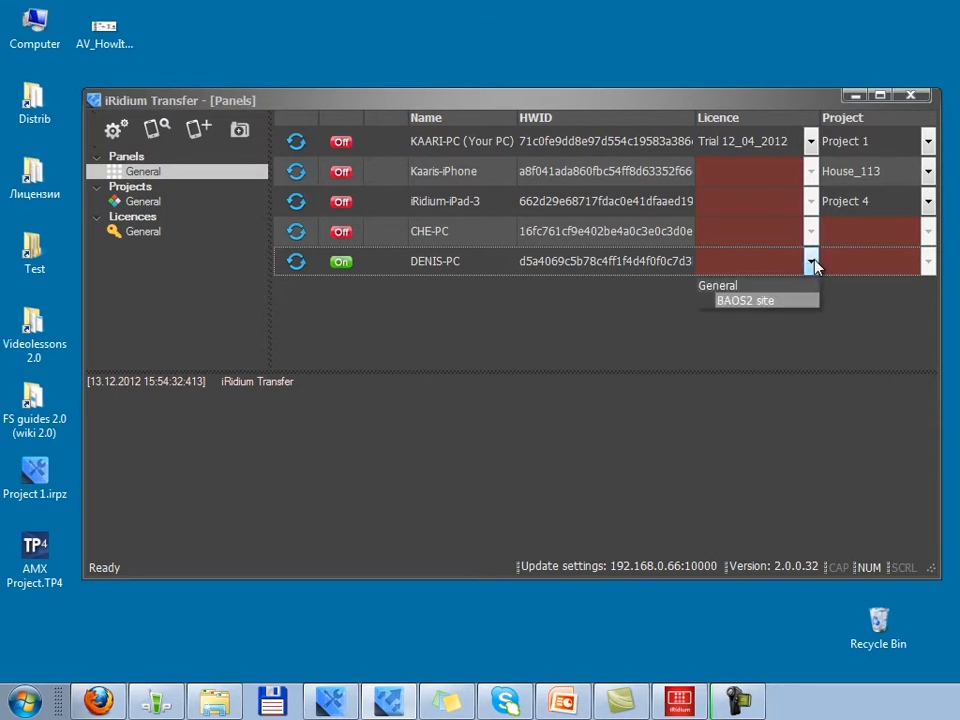
pyautogui.click(917, 277)
pyautogui.click(927, 261)
pyautogui.click(755, 343)
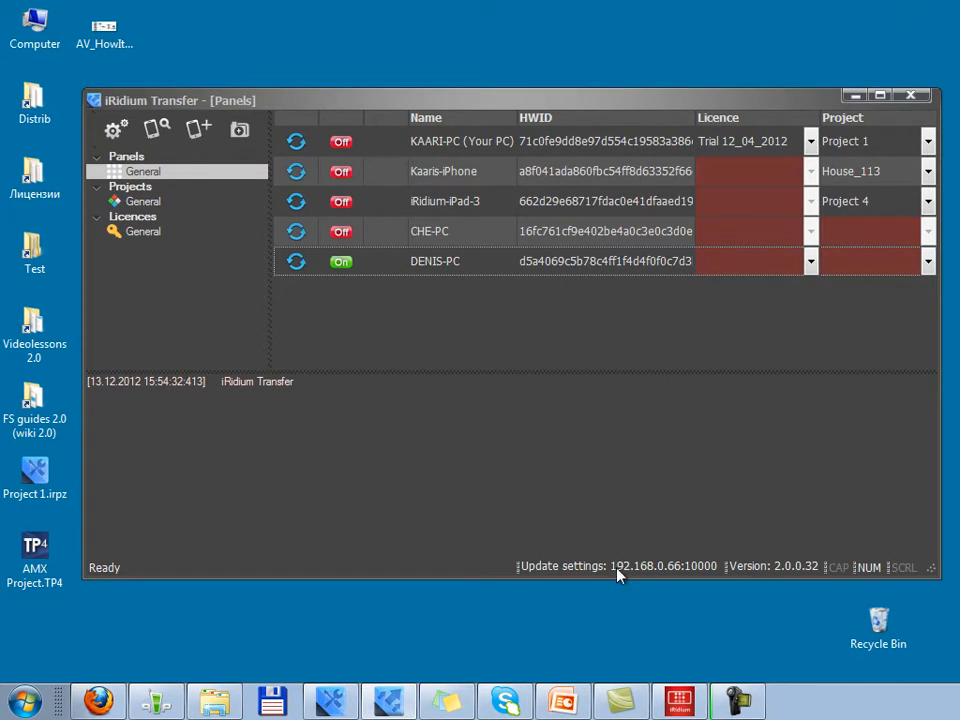
# - Launch iRidium Client and update this PC's panel with Project 1 from iRidium Transfer
pyautogui.press('super')
pyautogui.click(67, 236)
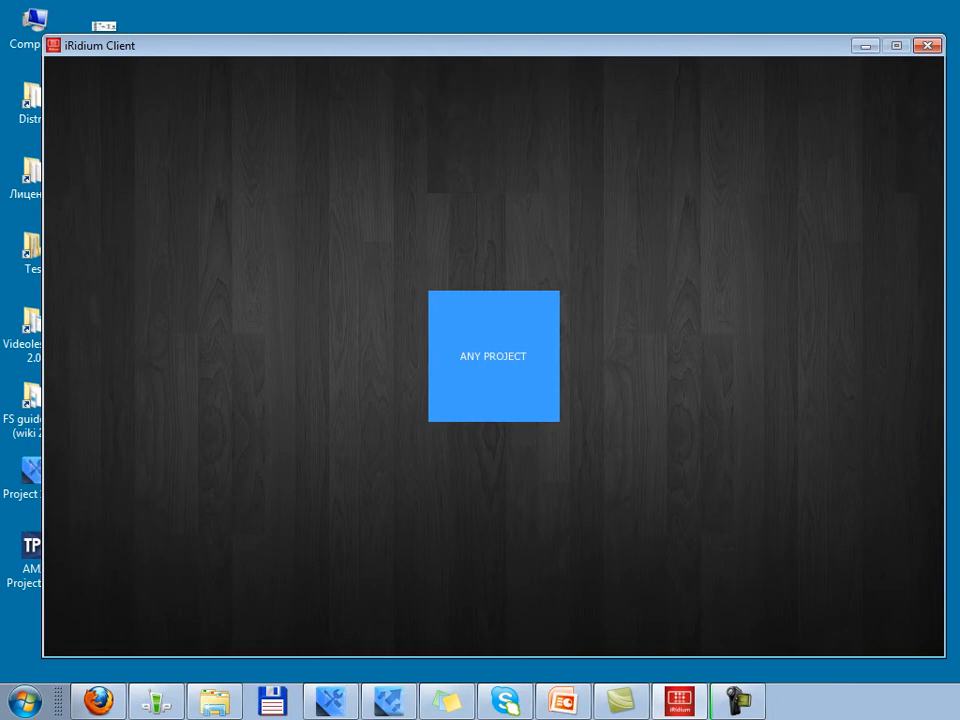
pyautogui.click(384, 704)
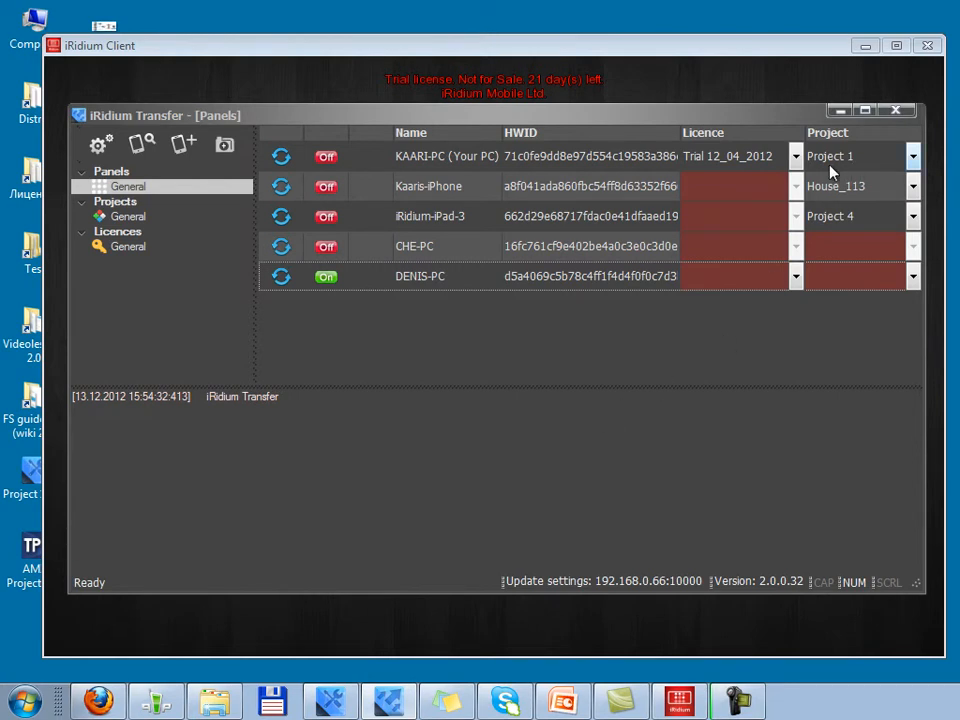
pyautogui.click(281, 157)
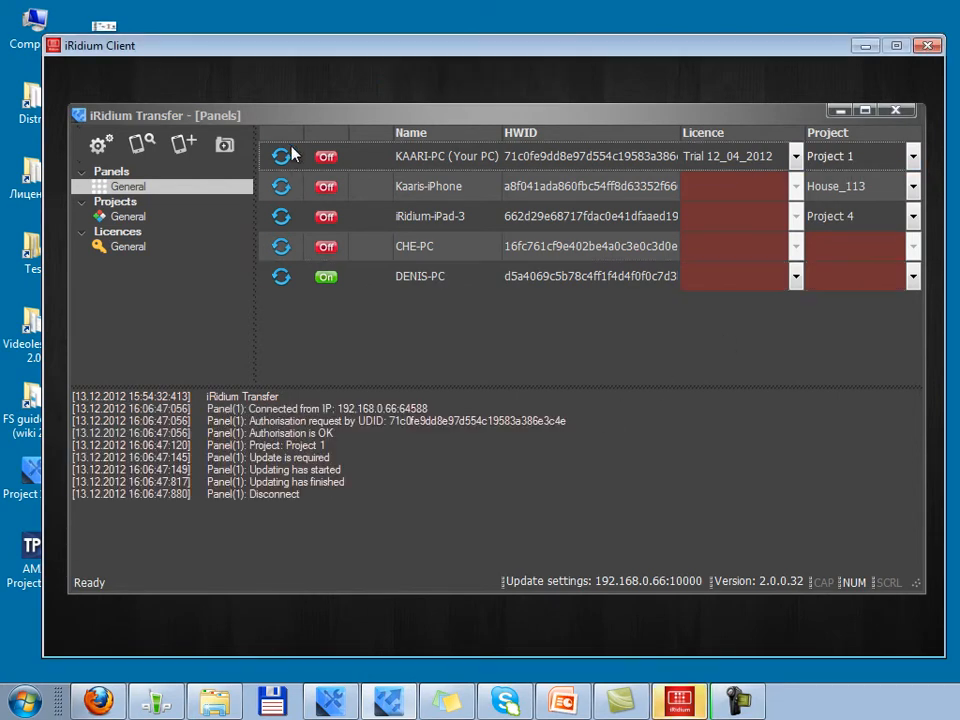
pyautogui.click(281, 157)
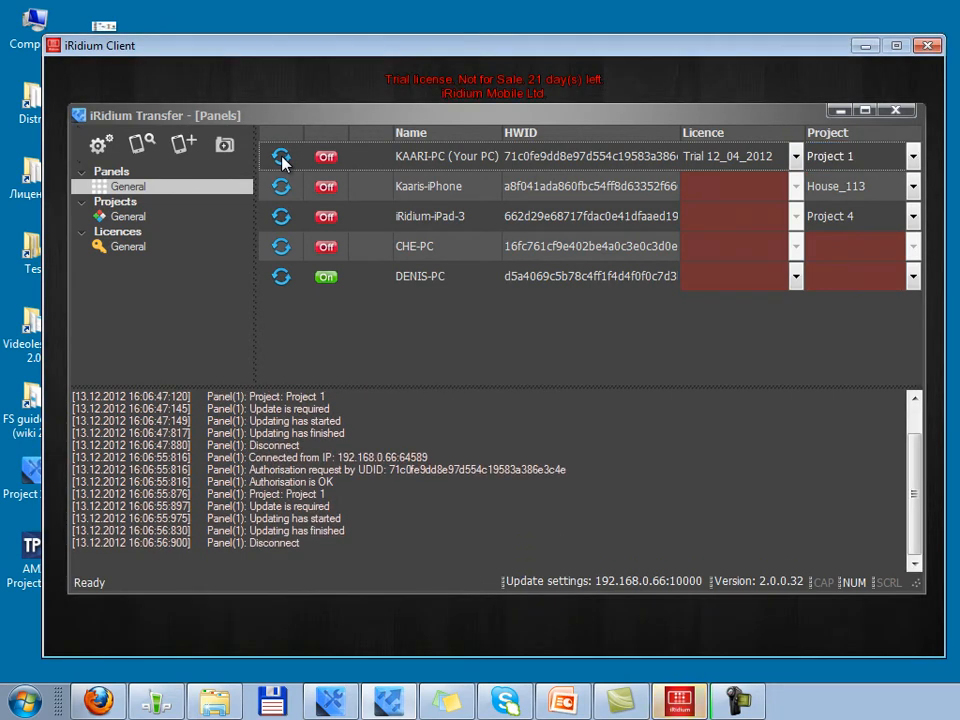
# - Reload Project 1 in the General projects list
pyautogui.click(142, 228)
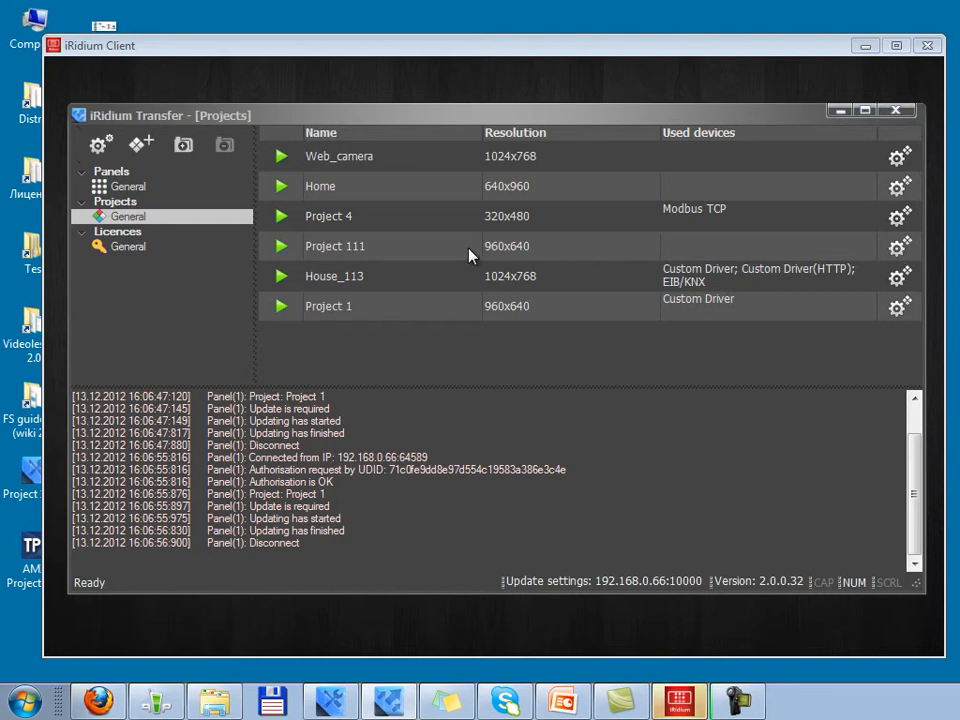
pyautogui.rightClick(373, 310)
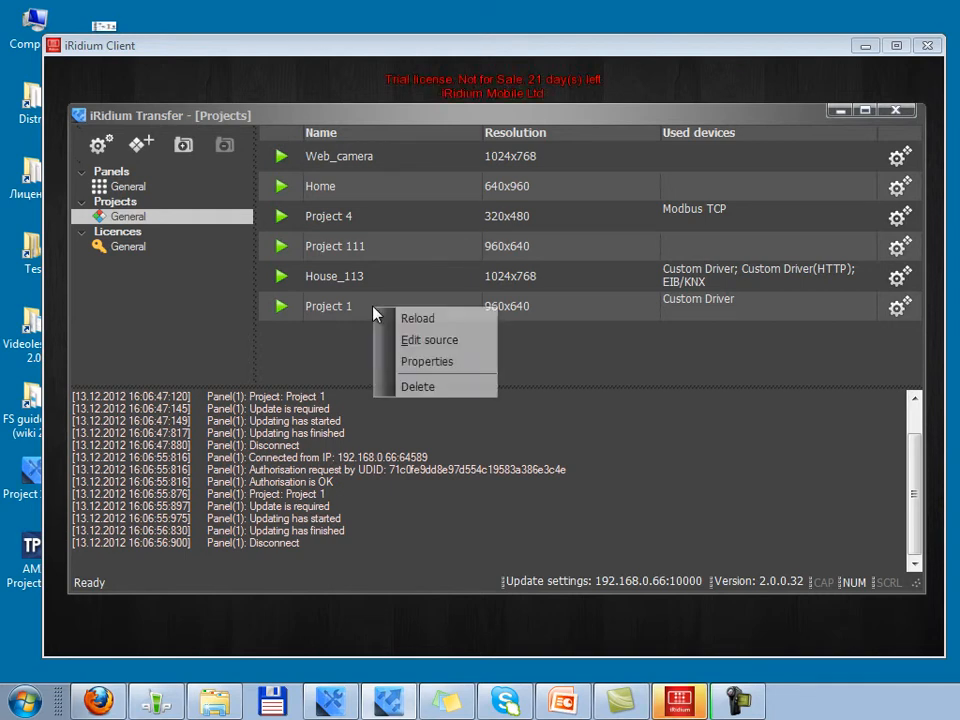
pyautogui.click(459, 321)
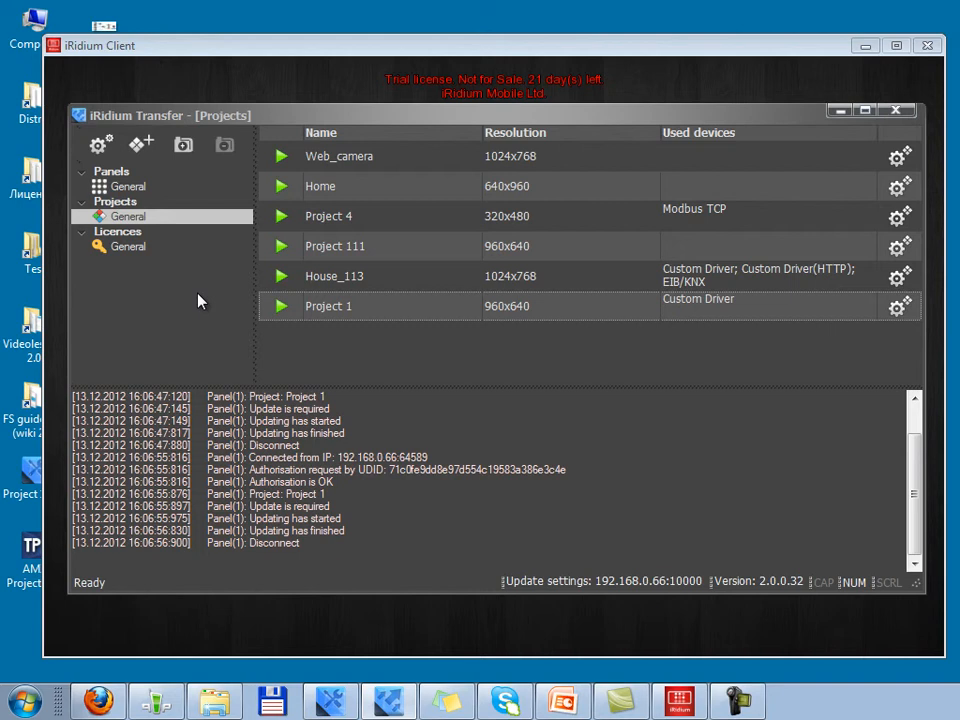
# - View Project 1.irpz in the iRidium project editor and return to the General panels list in iRidium Transfer
pyautogui.click(335, 708)
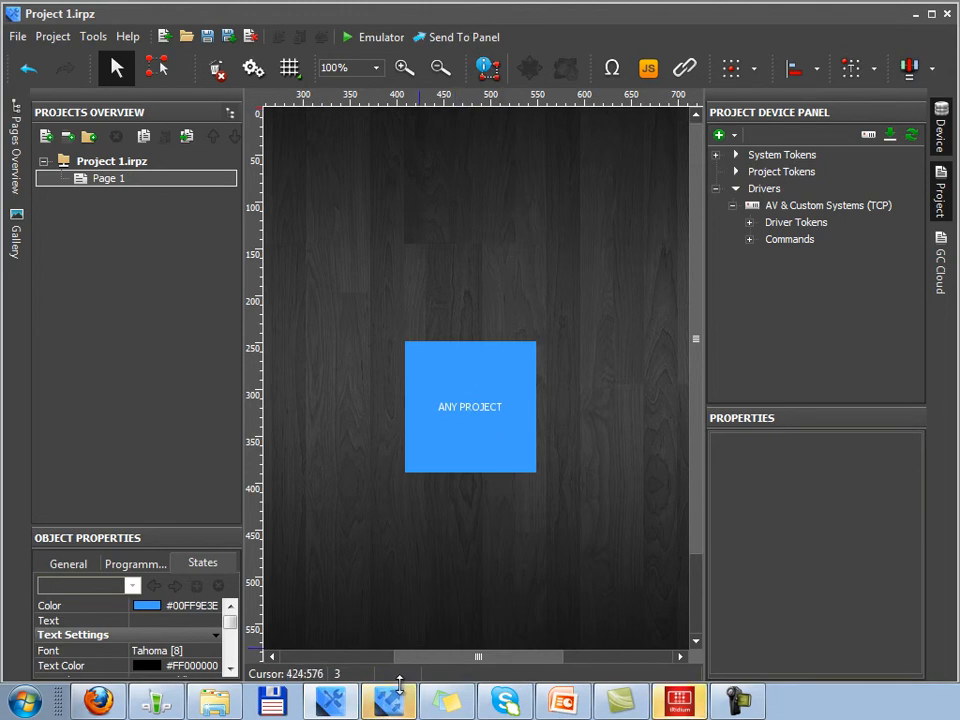
pyautogui.click(389, 700)
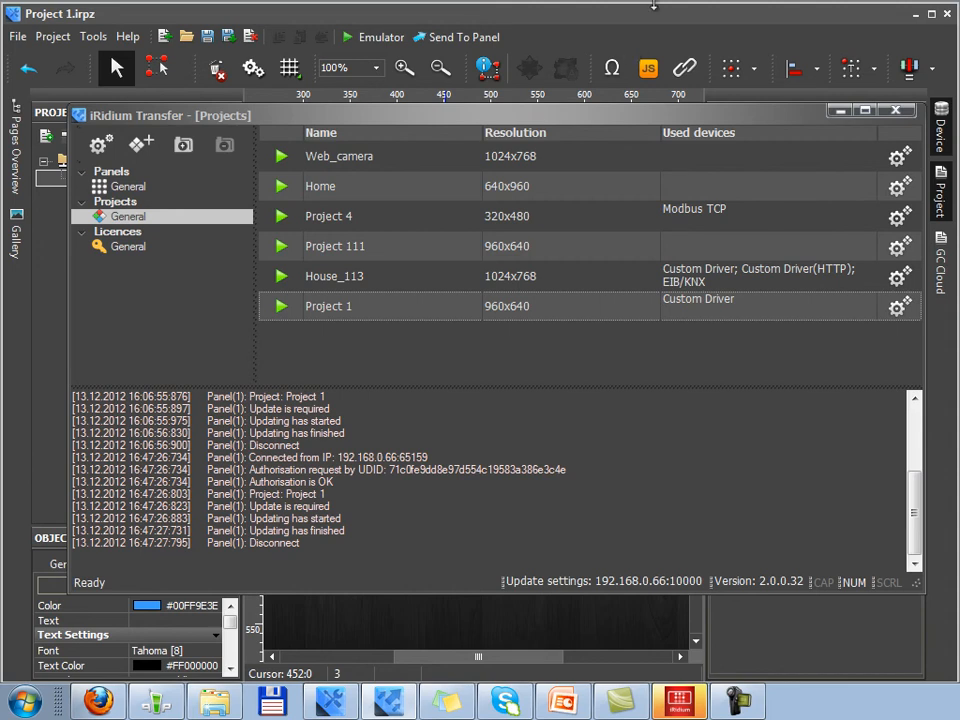
pyautogui.click(135, 190)
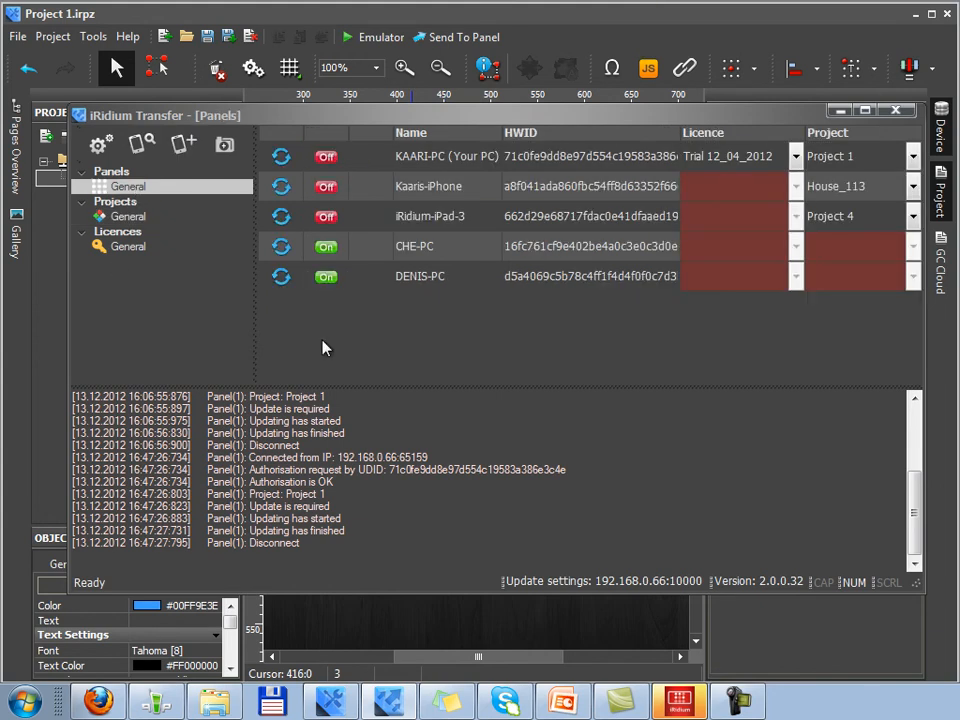